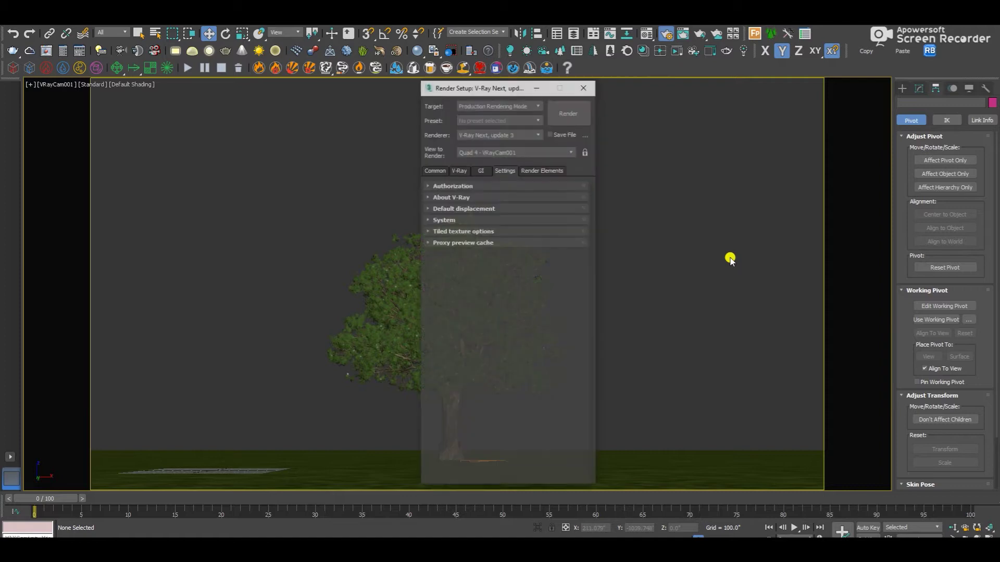
# Step: Render the VRayCam001 view of the single tree with V-Ray and move the frame buffer clear of the render settings
pyautogui.moveTo(509, 93); pyautogui.dragTo(723, 91)
pyautogui.click(781, 114)
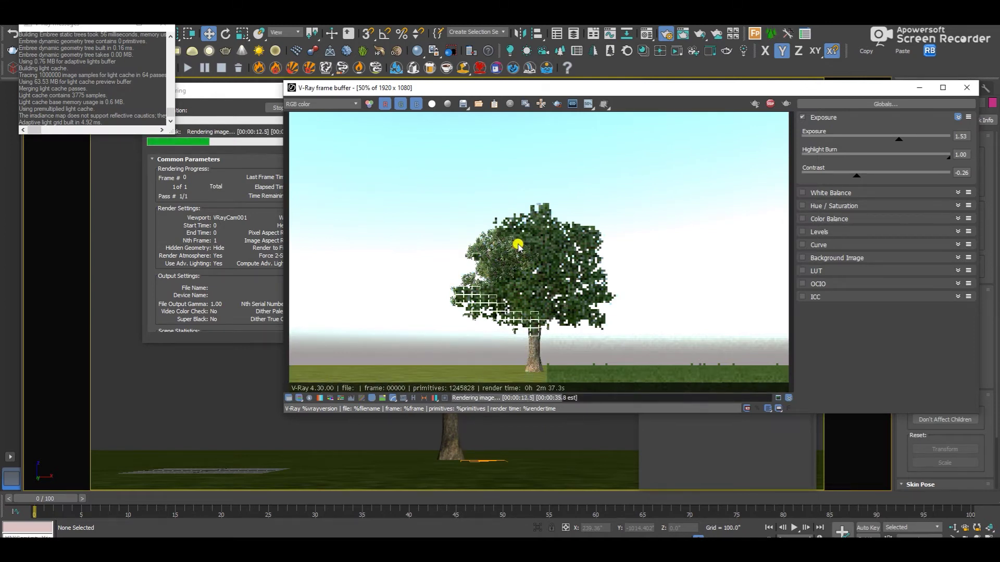
pyautogui.click(288, 399)
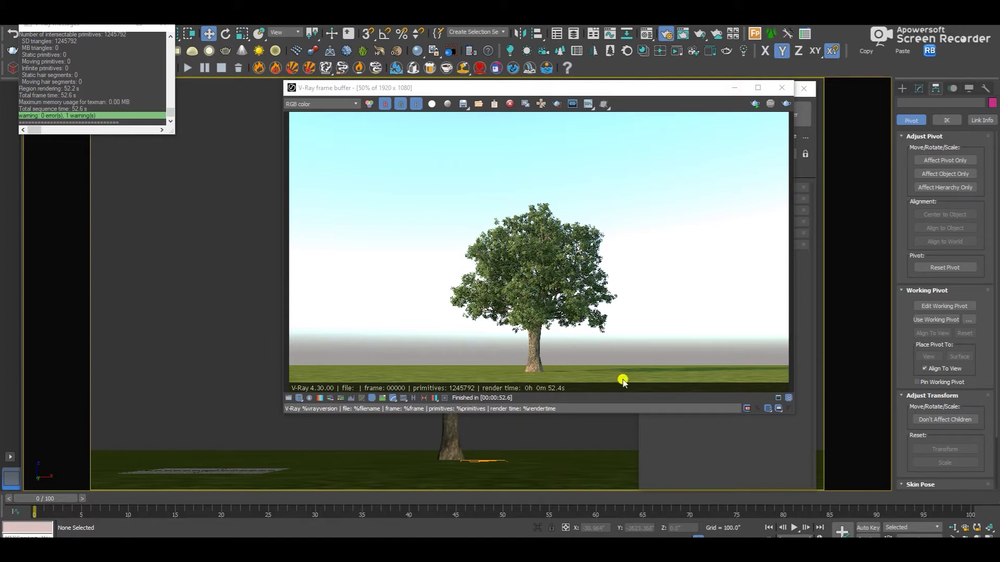
pyautogui.moveTo(676, 90); pyautogui.dragTo(450, 103)
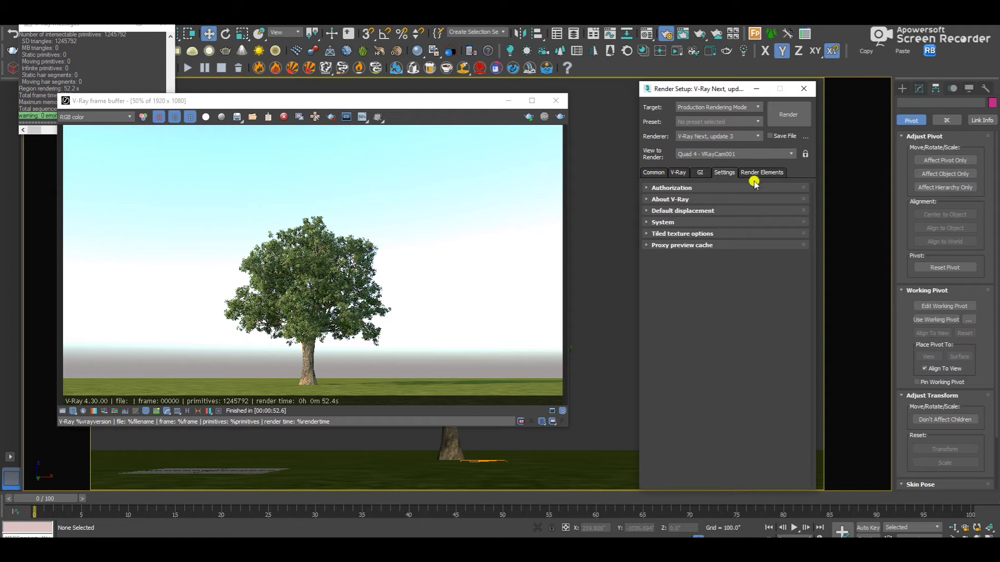
# Step: Pick the tree's material into the Material Editor and set the leaf opacity bitmap's filtering to None in sub-material 2
pyautogui.click(597, 154)
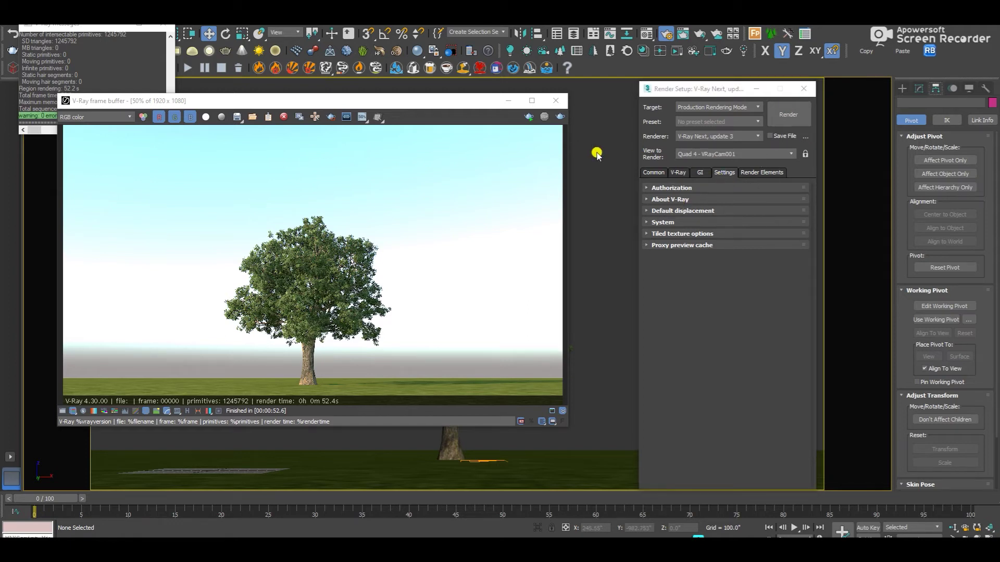
pyautogui.press('m')
pyautogui.moveTo(752, 89); pyautogui.dragTo(682, 78)
pyautogui.moveTo(493, 109); pyautogui.dragTo(334, 150)
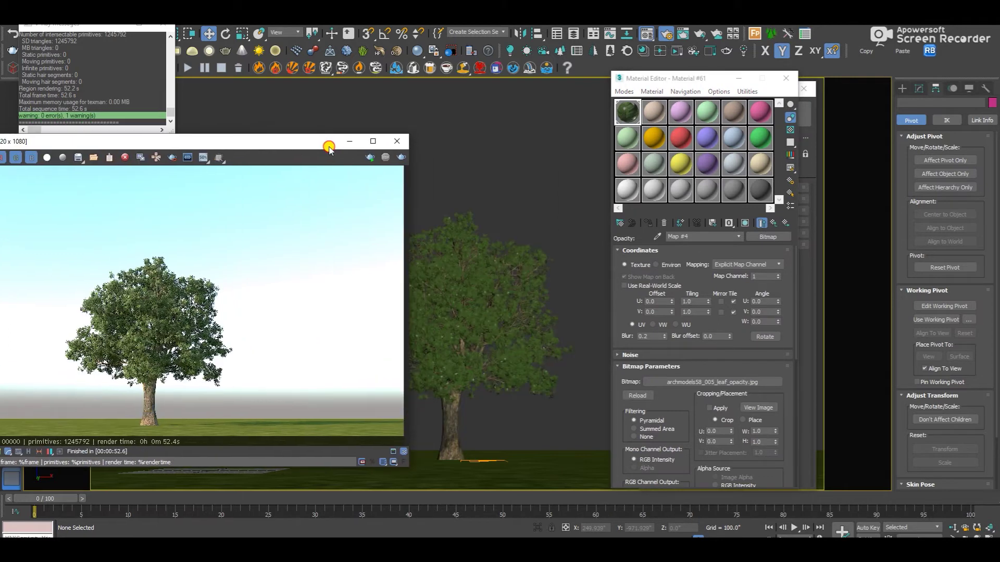
pyautogui.click(657, 236)
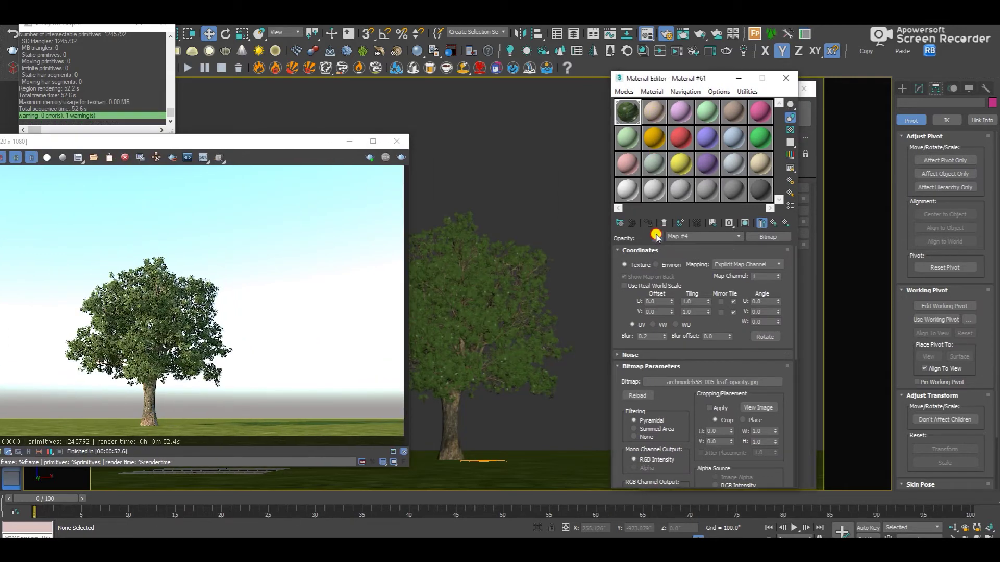
pyautogui.click(508, 266)
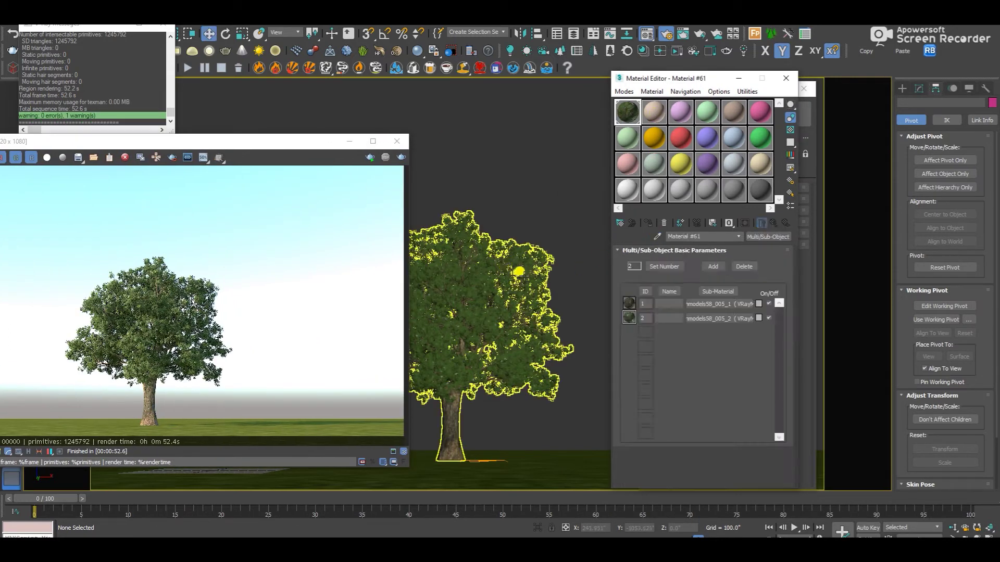
pyautogui.click(728, 318)
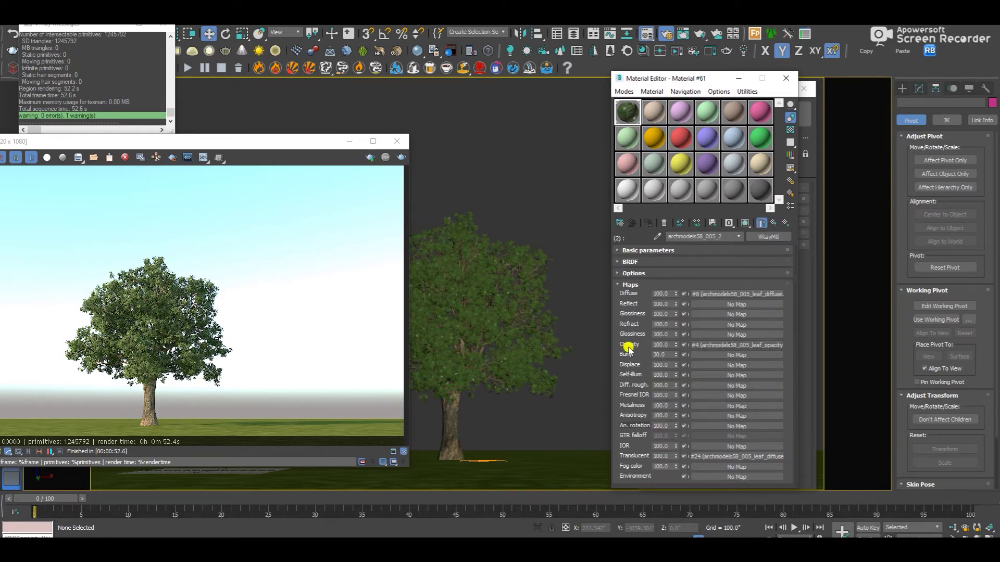
pyautogui.click(705, 345)
pyautogui.moveTo(611, 411); pyautogui.dragTo(618, 303)
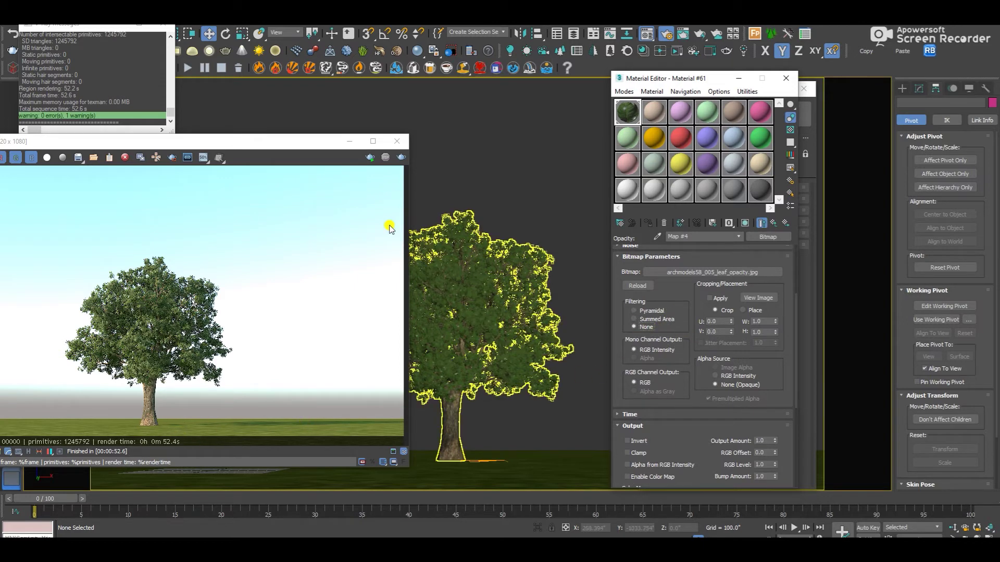
# Step: Re-render the single tree with the unfiltered opacity map, and close the frame buffer once the render finishes
pyautogui.moveTo(353, 142); pyautogui.dragTo(494, 111)
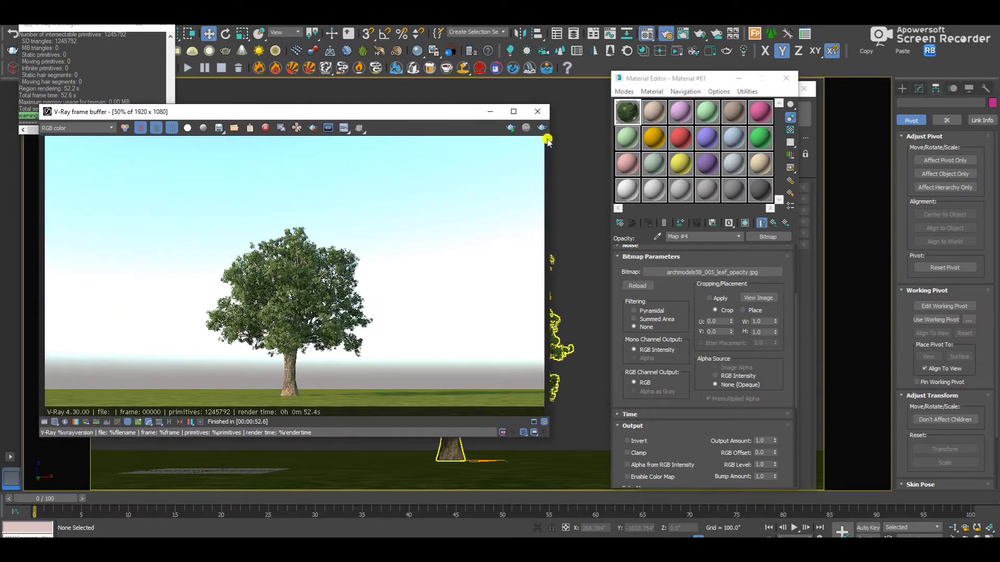
pyautogui.moveTo(262, 119); pyautogui.dragTo(330, 103)
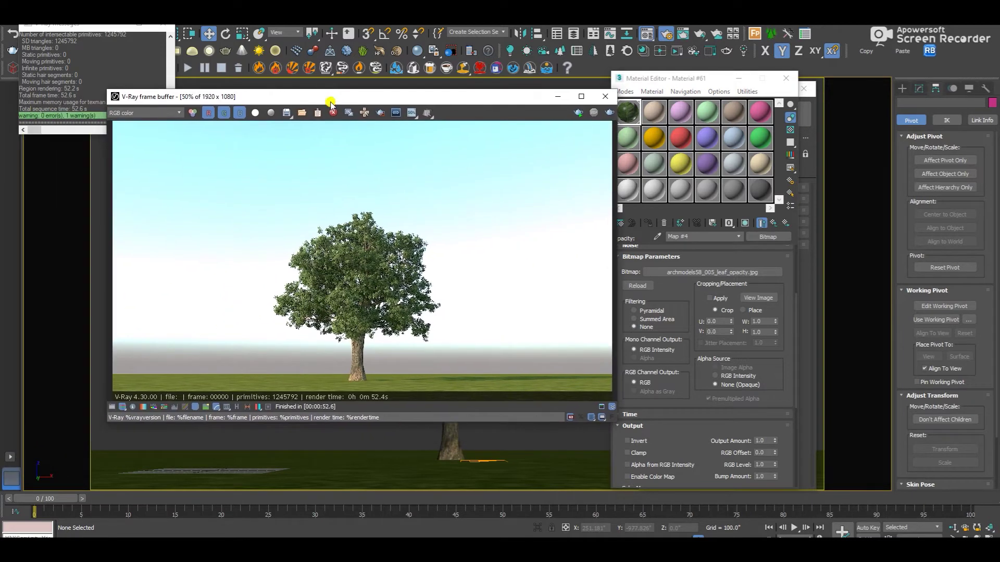
pyautogui.click(609, 113)
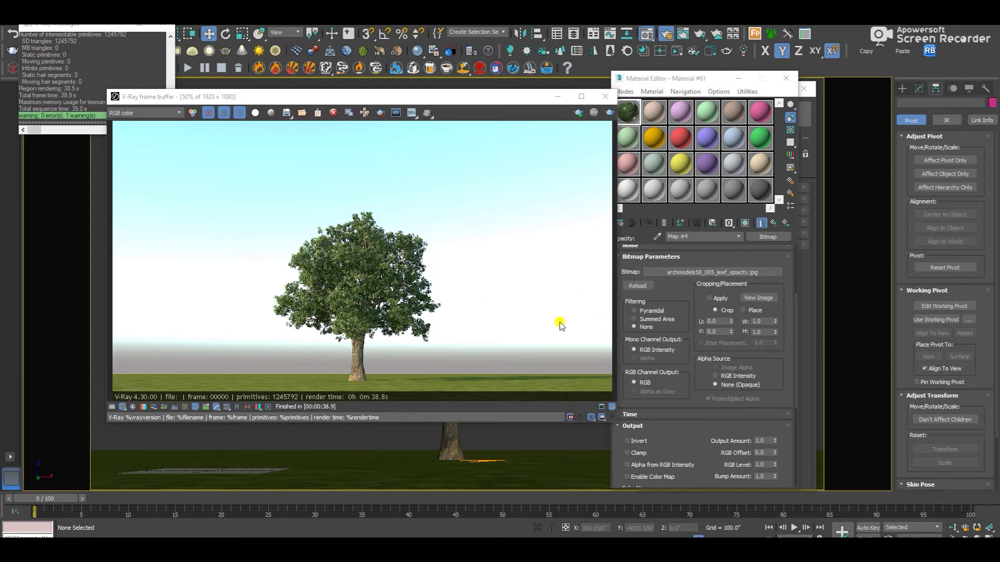
pyautogui.click(605, 96)
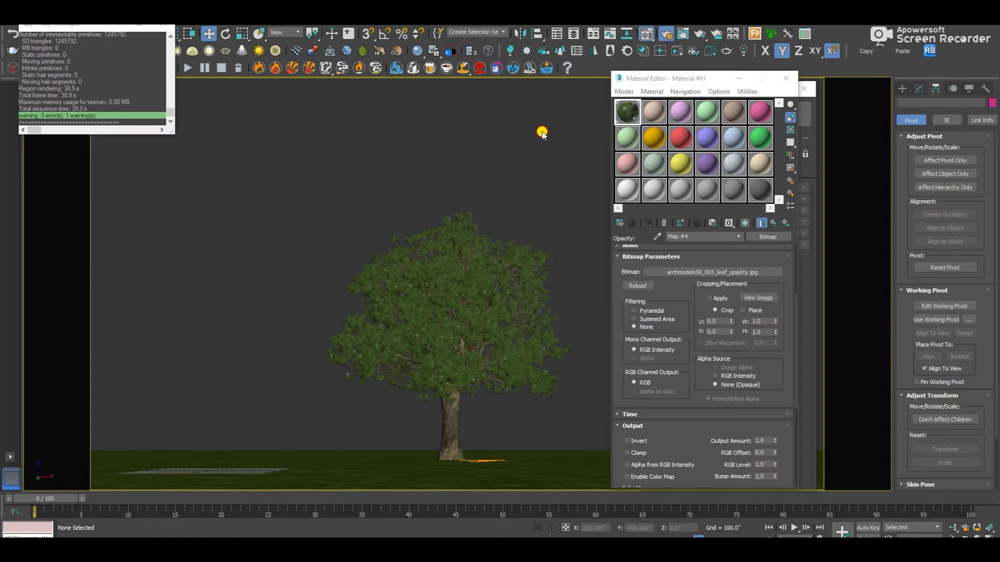
# Step: Set the leaf opacity bitmap's filtering back to Pyramidal and close the material and render settings windows
pyautogui.click(639, 311)
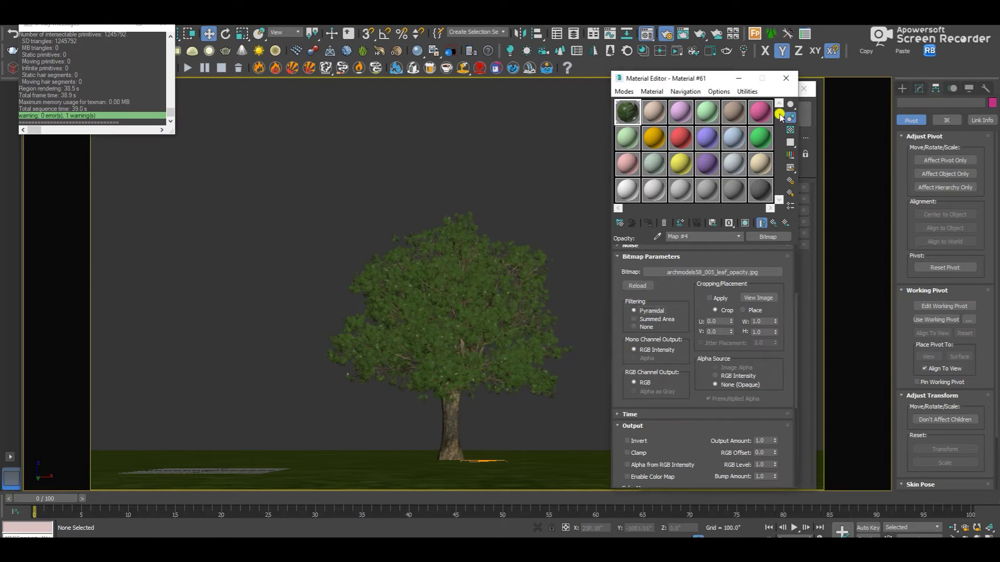
pyautogui.click(786, 78)
pyautogui.click(804, 87)
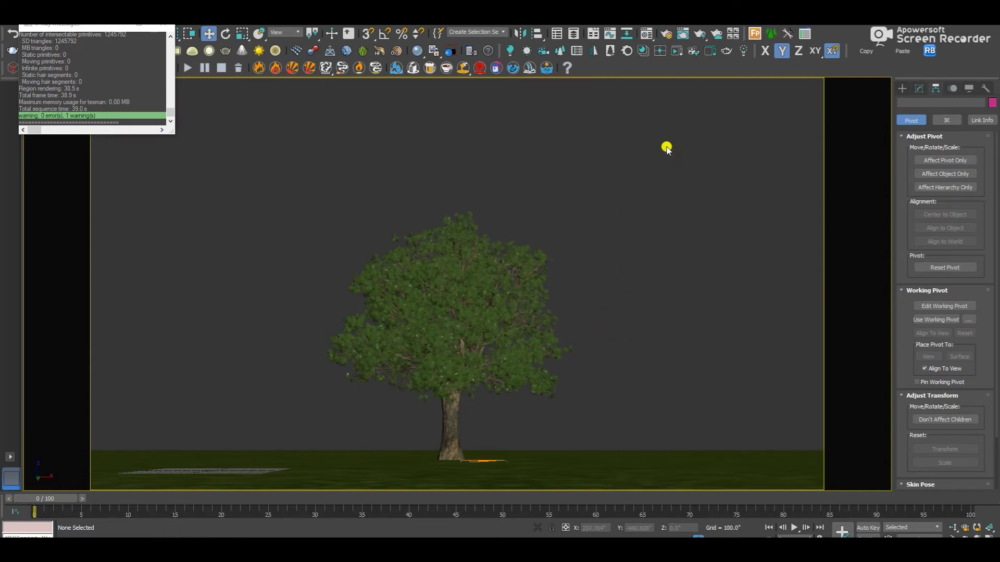
# Step: Create a Forest Pro object in Generate mode on the grass ground plane, without choosing a library model
pyautogui.press('p')
pyautogui.keyDown('alt'); pyautogui.moveTo(564, 233); pyautogui.dragTo(740, 106, button='middle'); pyautogui.keyUp('alt')
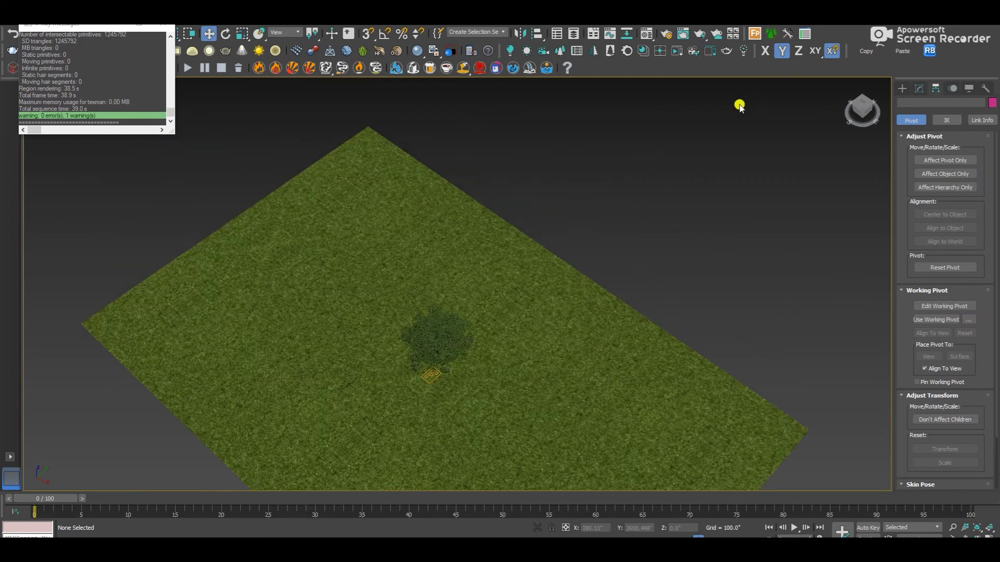
pyautogui.click(758, 36)
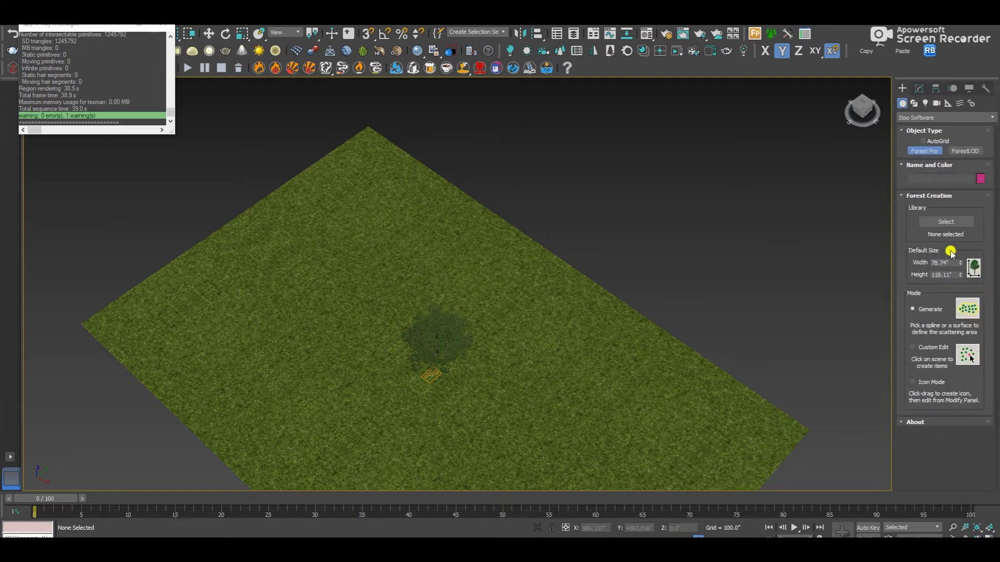
pyautogui.click(946, 223)
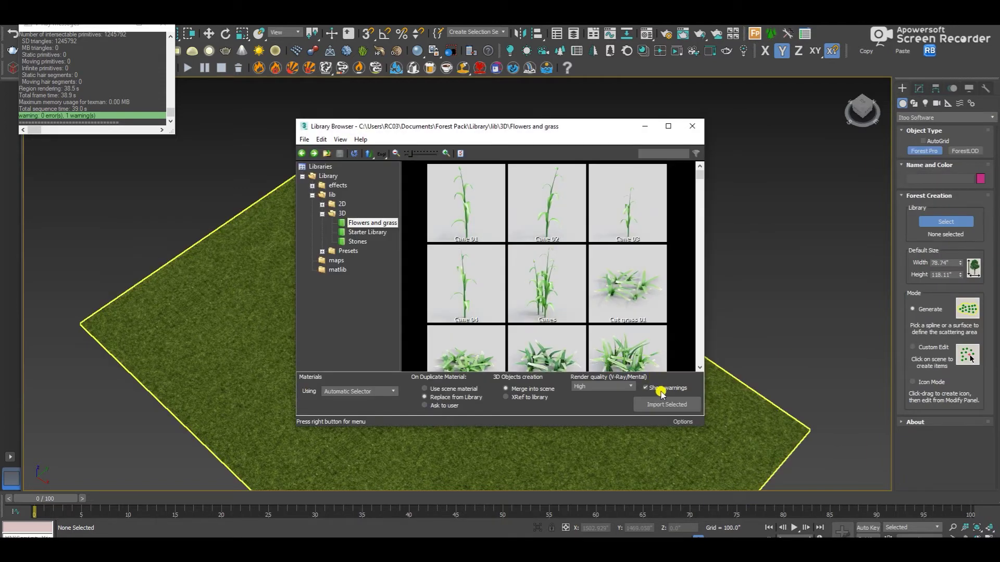
pyautogui.click(692, 126)
pyautogui.click(606, 419)
pyautogui.click(548, 311)
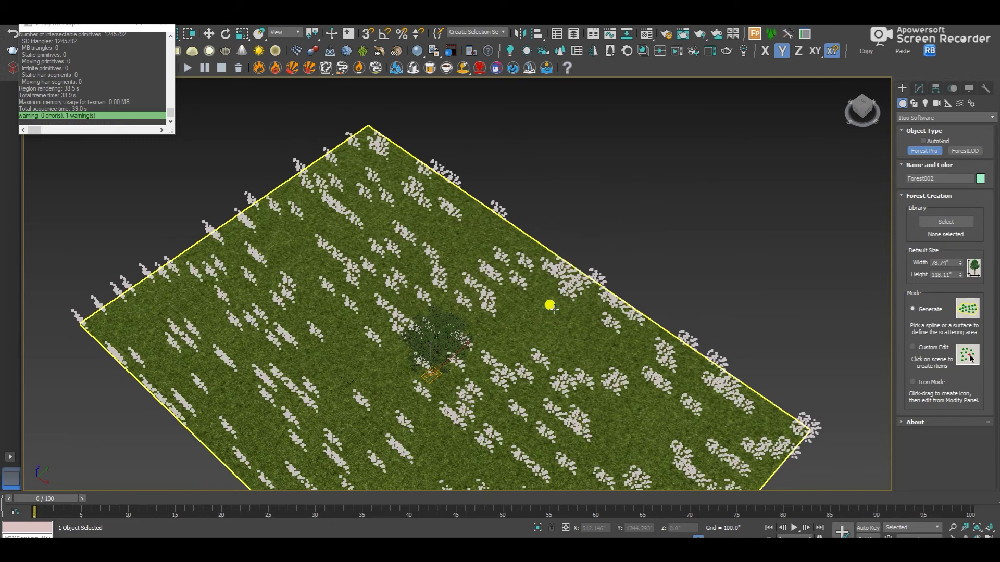
# Step: Add a paint area to the new Forest object and turn off its Surface Area
pyautogui.scroll(-5, 770, 261)
pyautogui.click(920, 87)
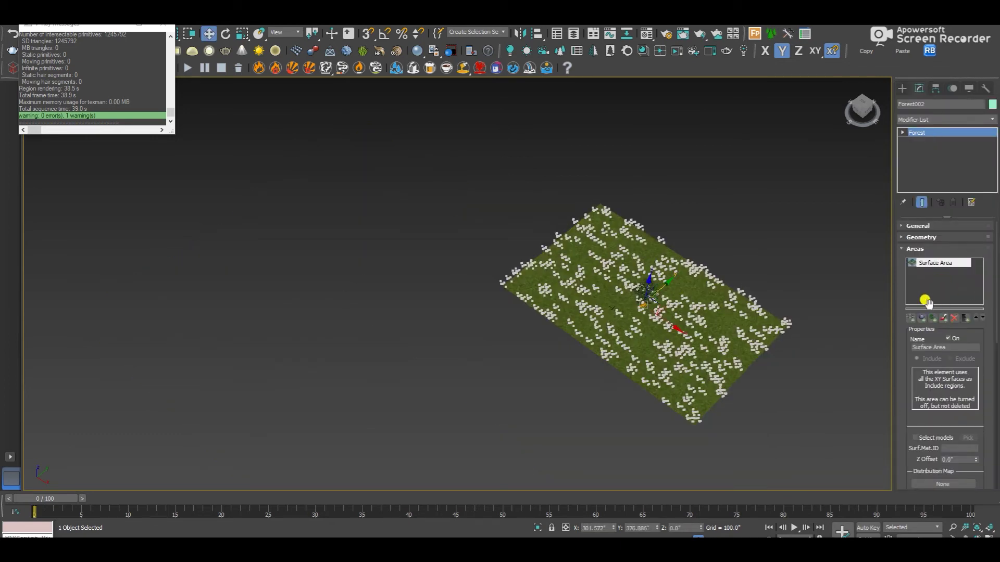
pyautogui.scroll(-1, 901, 344)
pyautogui.click(943, 305)
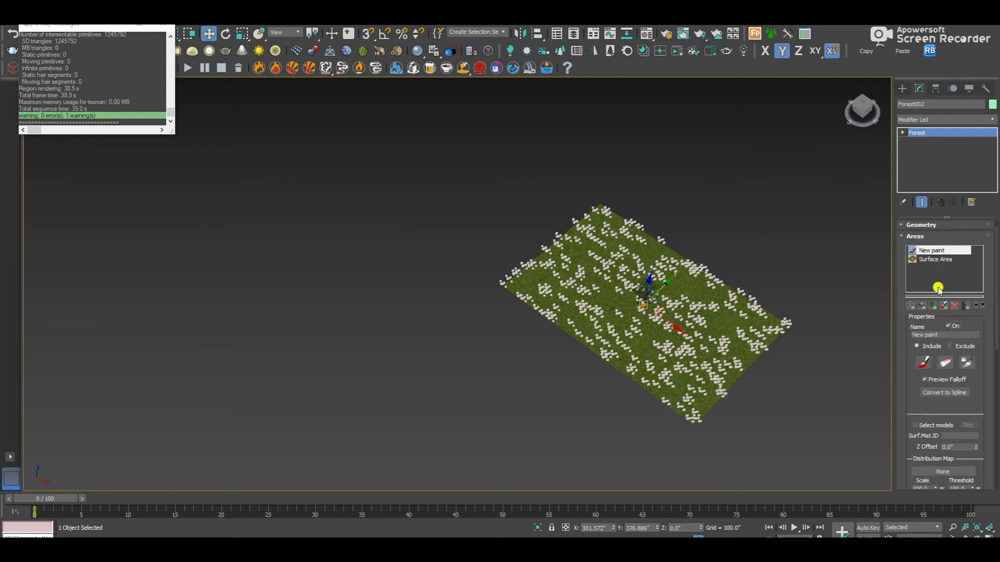
pyautogui.click(932, 260)
pyautogui.click(950, 328)
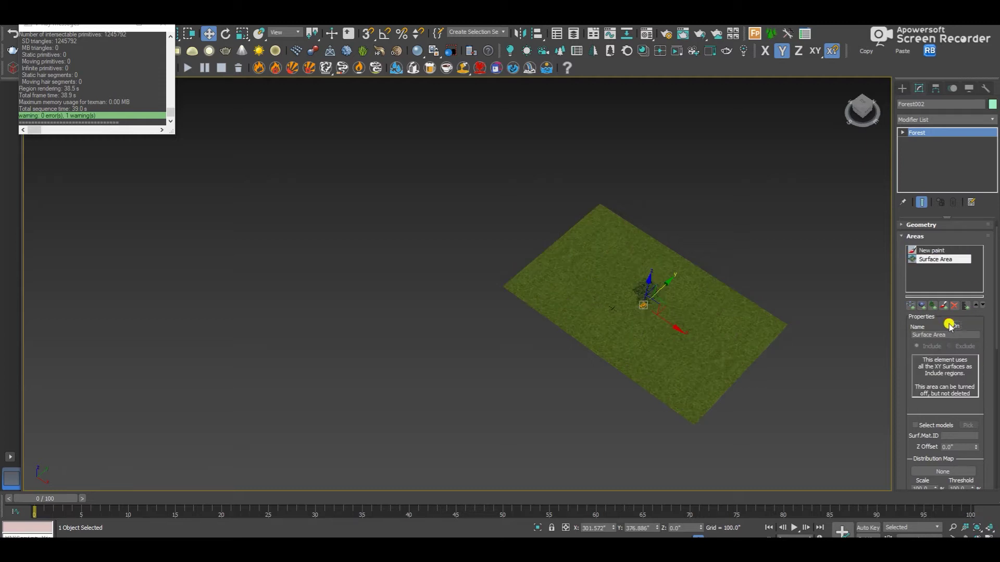
# Step: Paint an include area along the far long side of the ground plane with the new paint area's brush
pyautogui.click(935, 250)
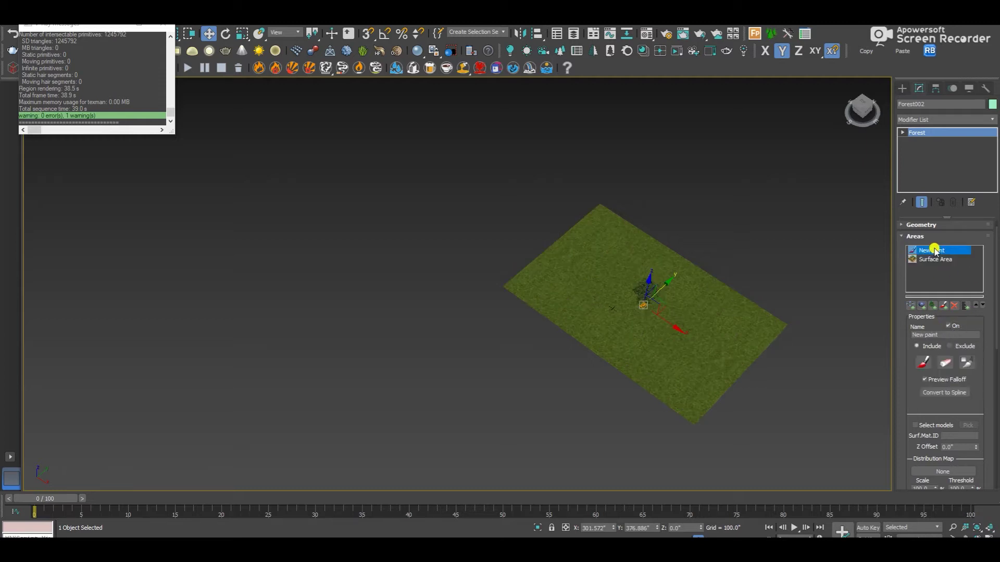
pyautogui.click(923, 363)
pyautogui.scroll(3, 620, 276)
pyautogui.moveTo(580, 250)
pyautogui.mouseDown()
pyautogui.moveTo(610, 215)
pyautogui.moveTo(593, 251)
pyautogui.moveTo(656, 237)
pyautogui.moveTo(637, 265)
pyautogui.moveTo(680, 258)
pyautogui.moveTo(716, 301)
pyautogui.moveTo(726, 320)
pyautogui.moveTo(695, 295)
pyautogui.moveTo(723, 334)
pyautogui.moveTo(757, 324)
pyautogui.moveTo(730, 291)
pyautogui.moveTo(785, 317)
pyautogui.moveTo(821, 362)
pyautogui.moveTo(813, 381)
pyautogui.moveTo(785, 319)
pyautogui.moveTo(754, 368)
pyautogui.mouseUp()
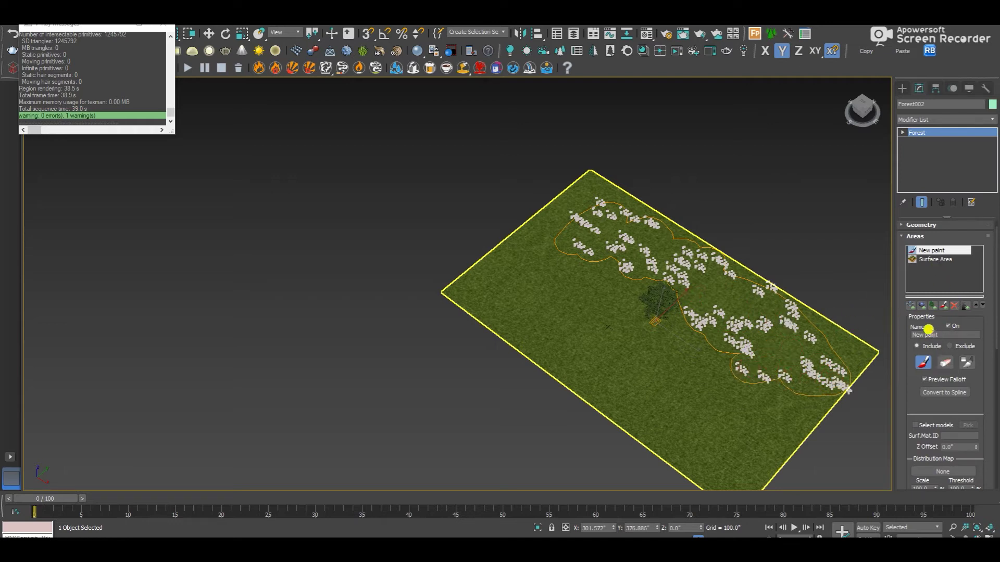
# Step: Replace the Forest's default geometry template with a custom object, picking the tree in the scene
pyautogui.rightClick(904, 350)
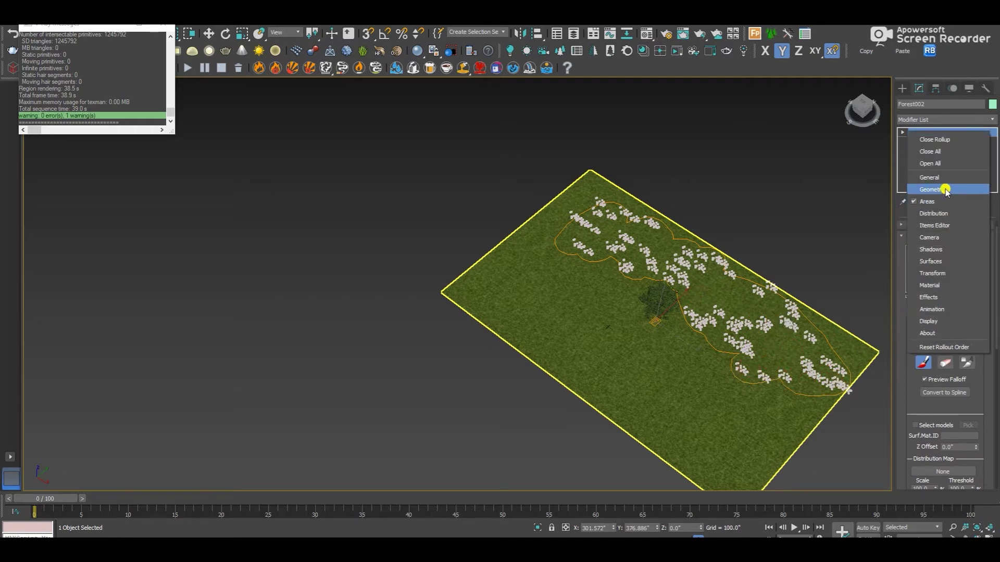
pyautogui.click(906, 396)
pyautogui.click(916, 236)
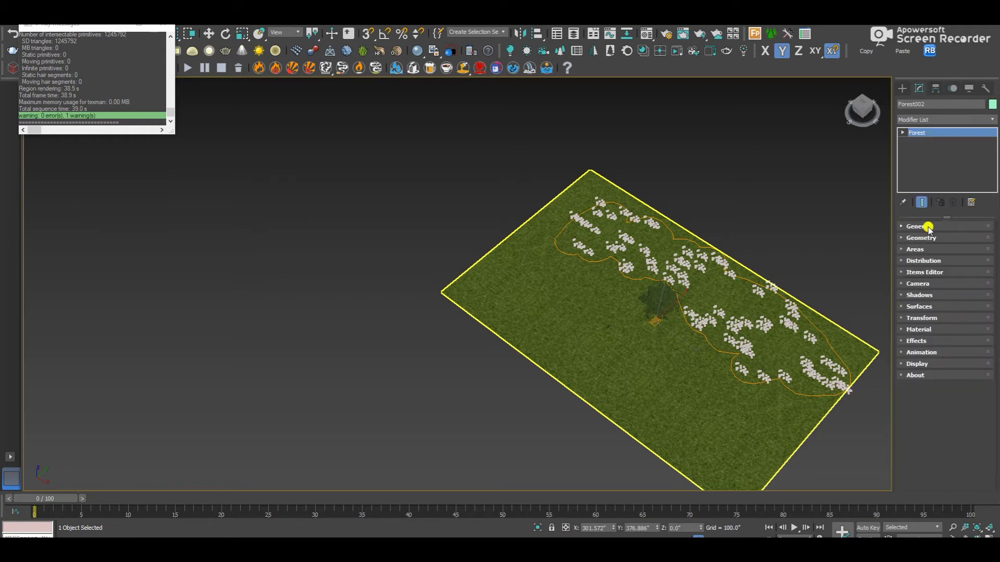
pyautogui.click(932, 228)
pyautogui.click(927, 226)
pyautogui.click(930, 236)
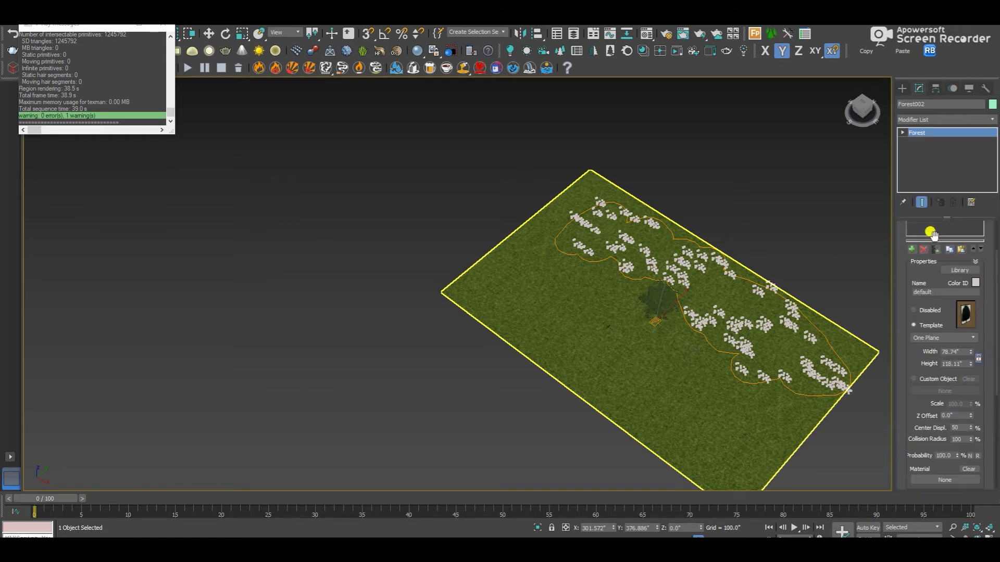
pyautogui.moveTo(915, 296); pyautogui.dragTo(909, 417)
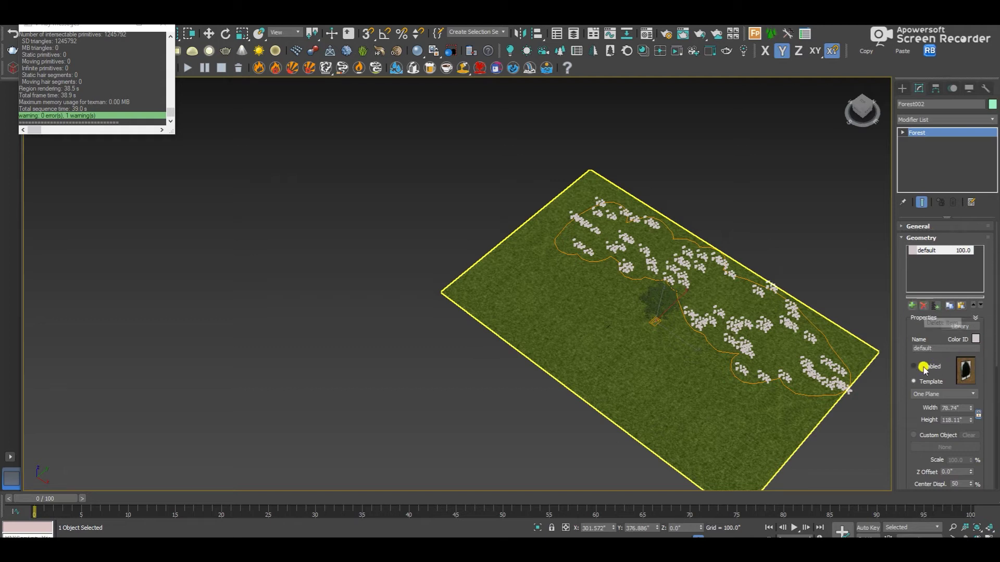
pyautogui.scroll(-1, 907, 406)
pyautogui.click(914, 421)
pyautogui.click(945, 432)
pyautogui.click(660, 291)
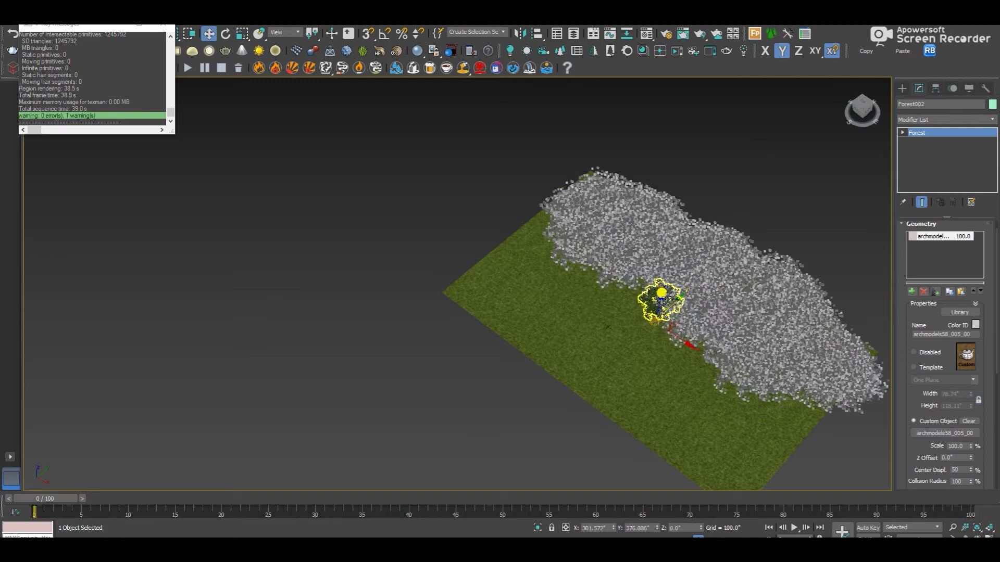
# Step: Switch to the camera view, deselect the Forest object and render the scattered trees
pyautogui.press('c')
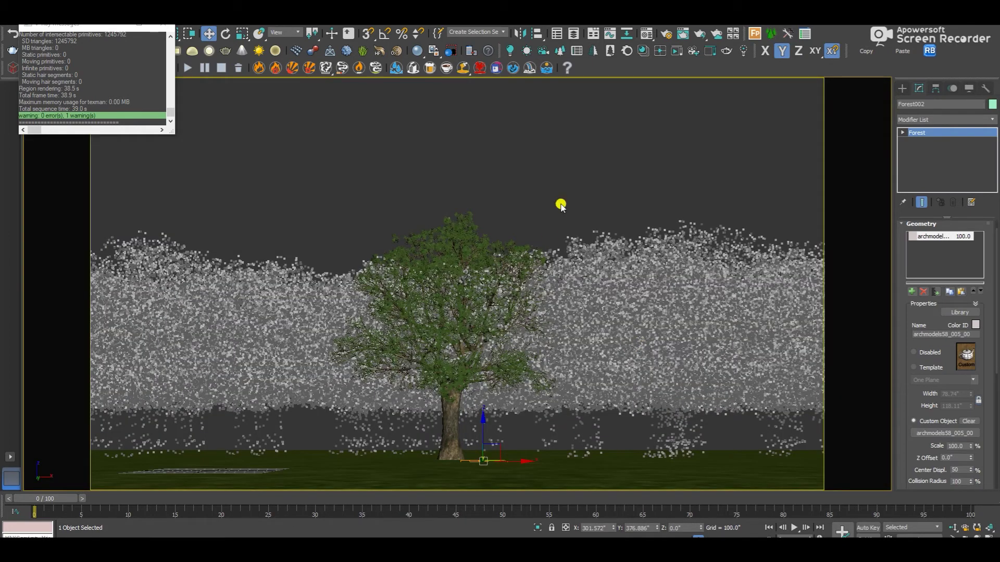
pyautogui.click(570, 173)
pyautogui.hotkey('shift', 'q')
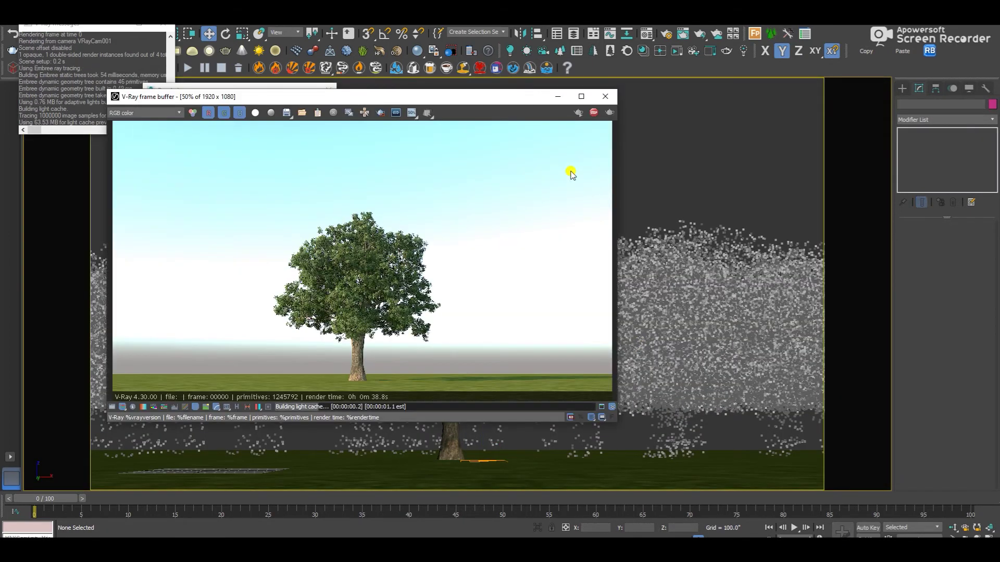
pyautogui.moveTo(483, 105); pyautogui.dragTo(676, 124)
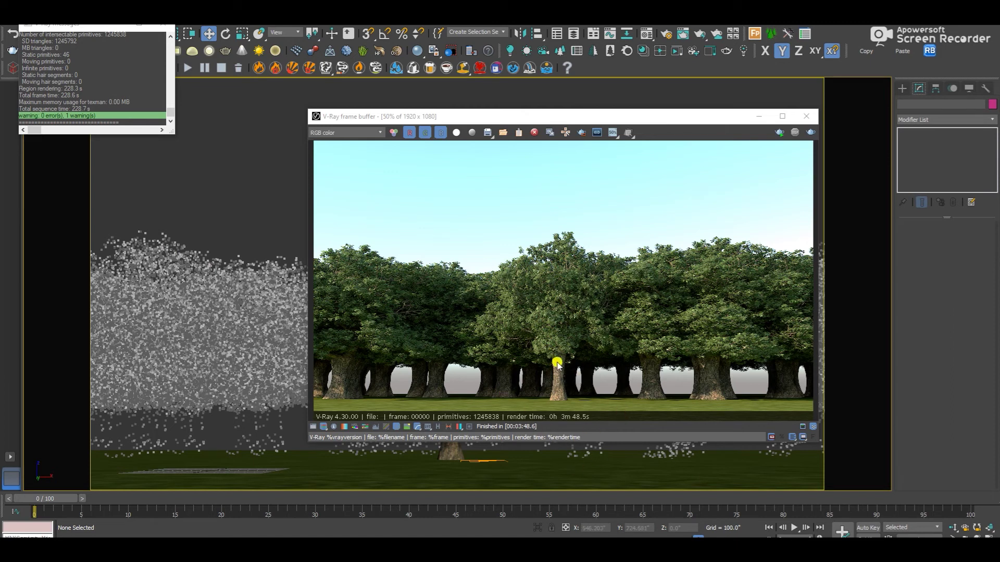
# Step: Duplicate the finished forest render to a separate frame buffer window and move the copy aside for comparison
pyautogui.moveTo(618, 122); pyautogui.dragTo(539, 115)
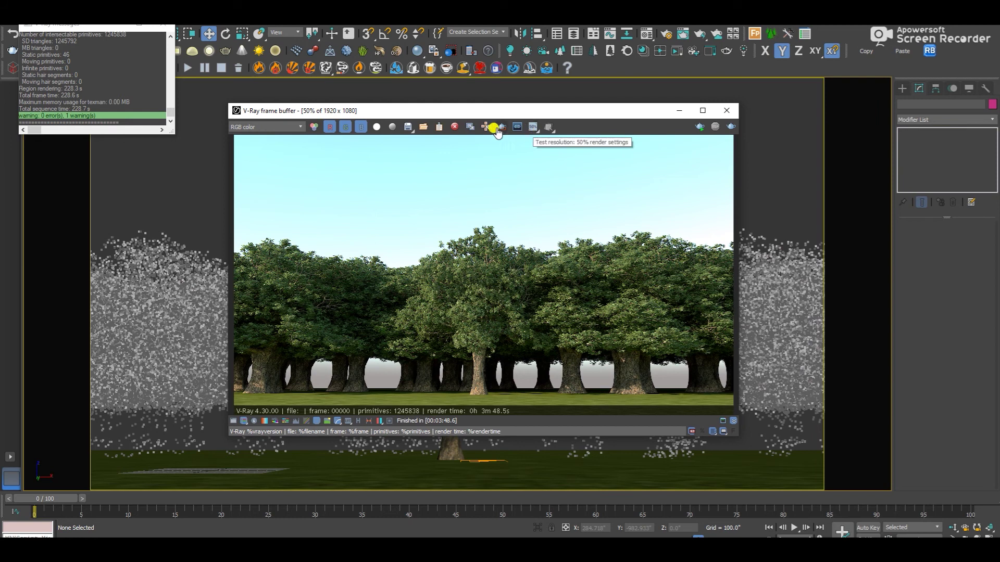
pyautogui.click(472, 128)
pyautogui.moveTo(560, 144); pyautogui.dragTo(280, 147)
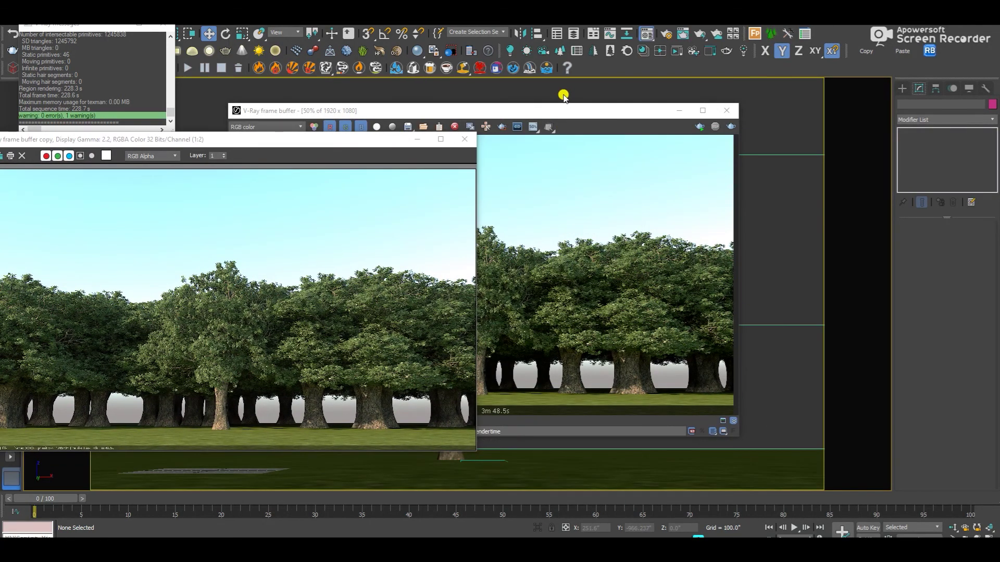
# Step: Set the leaf opacity bitmap's filtering to None for the forest test and close the Material Editor
pyautogui.press('m')
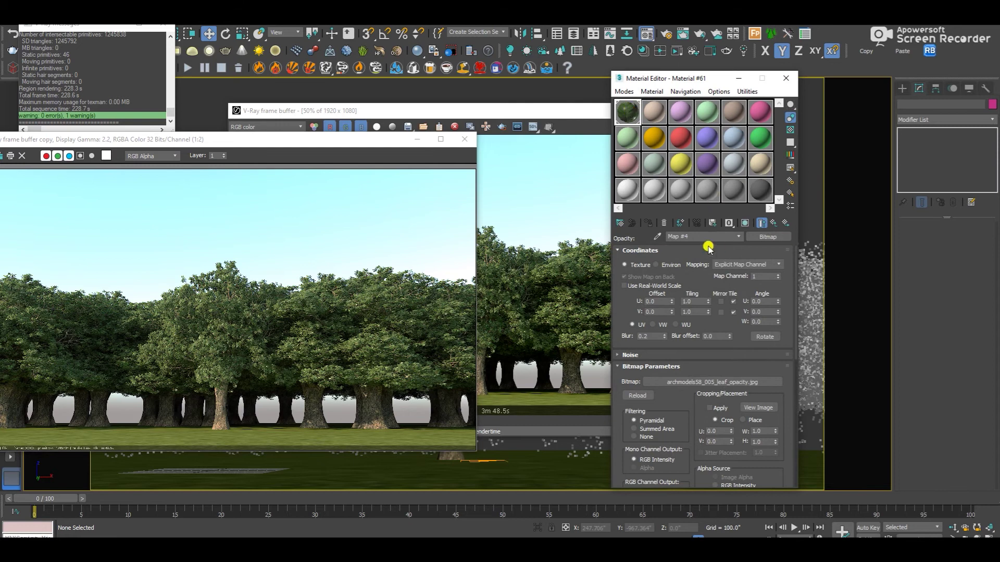
pyautogui.scroll(-1, 669, 421)
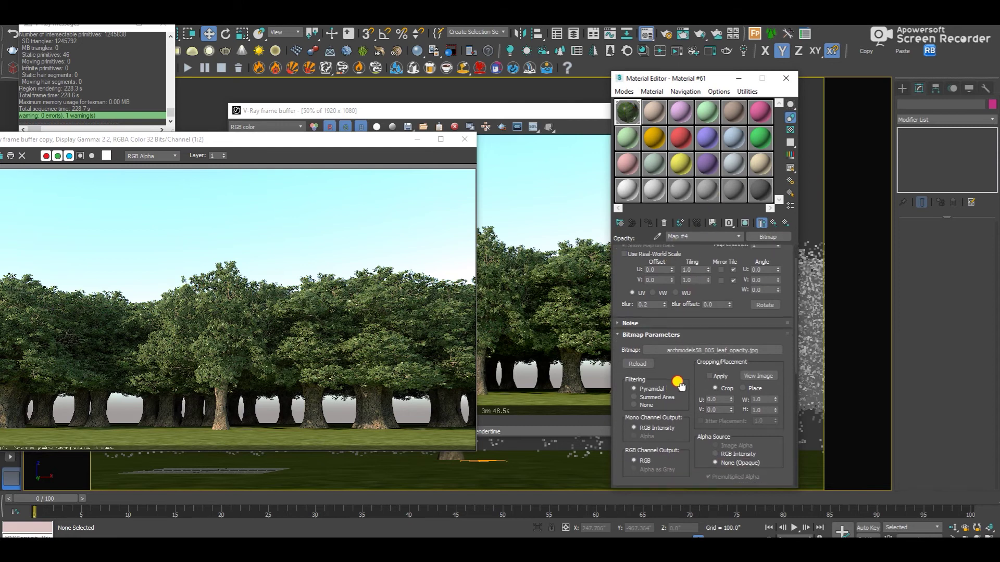
pyautogui.click(786, 78)
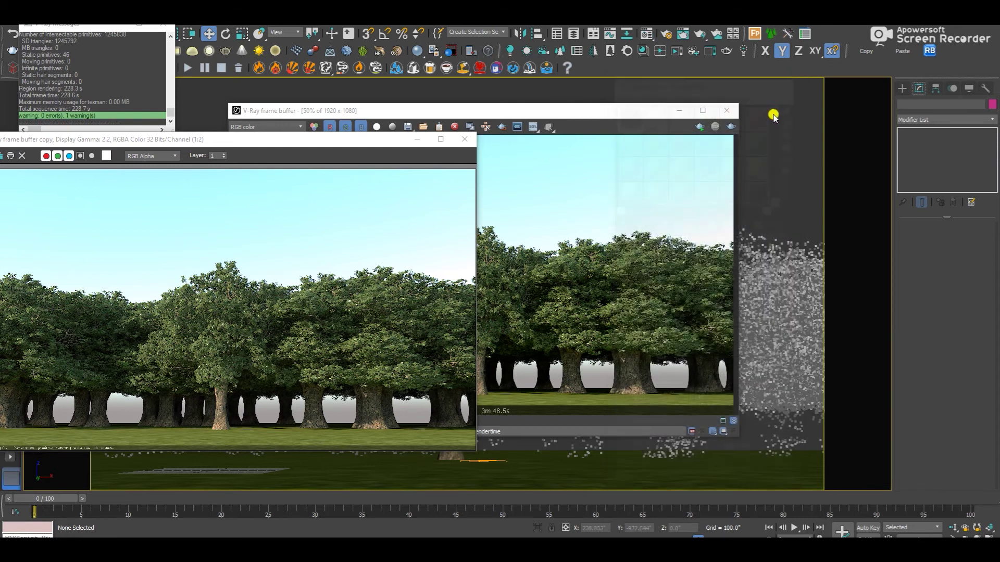
# Step: Render the forest view again in the V-Ray frame buffer to compare with the duplicated render
pyautogui.click(732, 152)
pyautogui.click(730, 128)
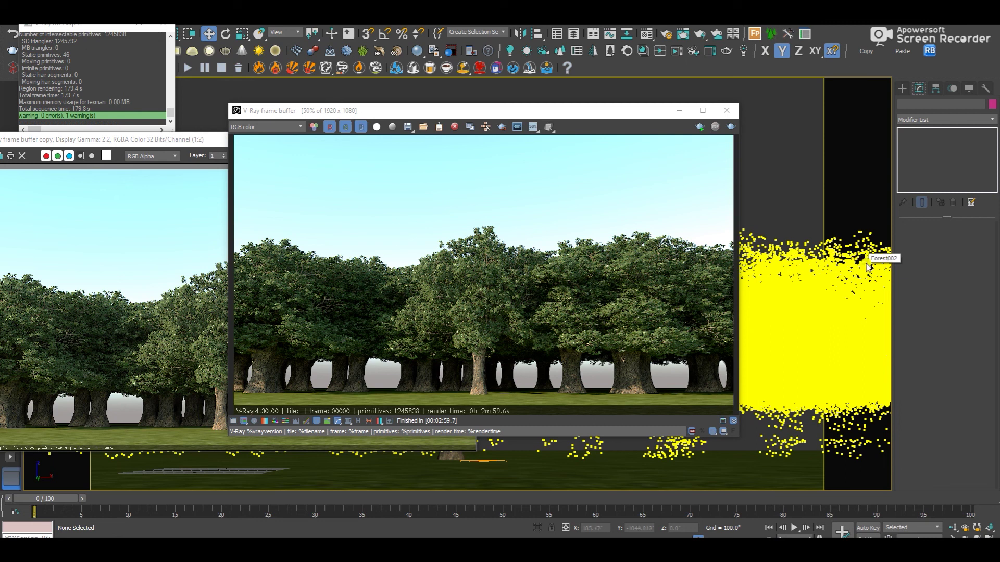
pyautogui.click(565, 405)
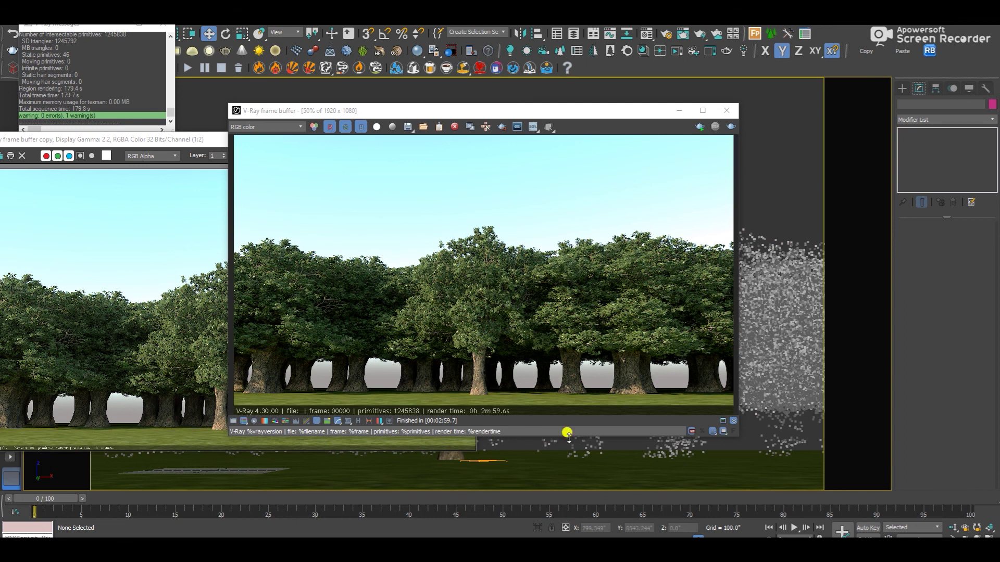